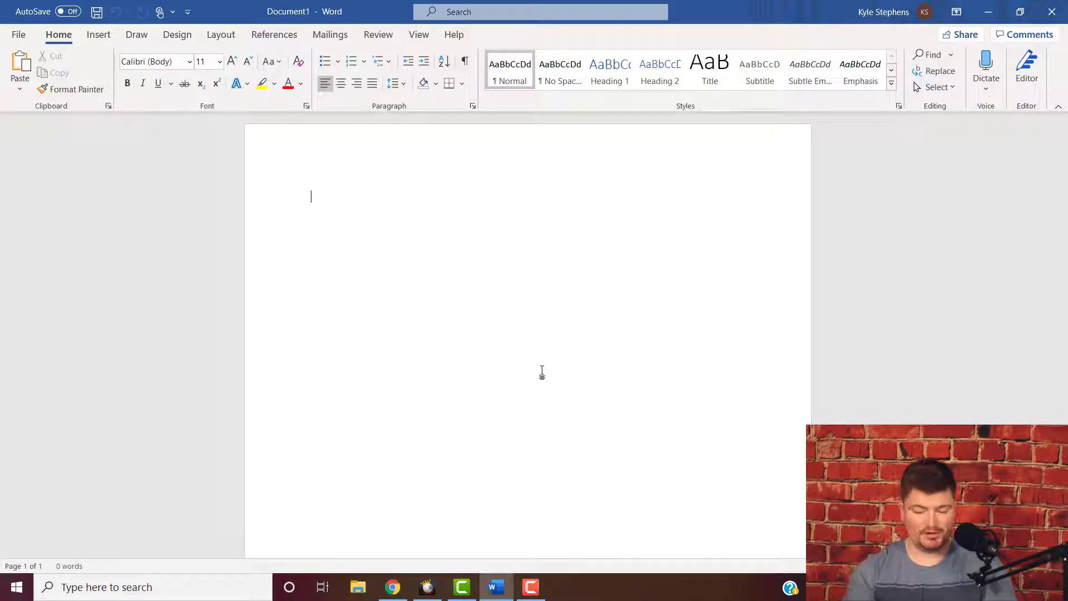
Step: Write "Coffee" as the first line, followed by "Like the taste" and "Hot beverage" on separate lines
{"action": "type", "text": "coffee"}
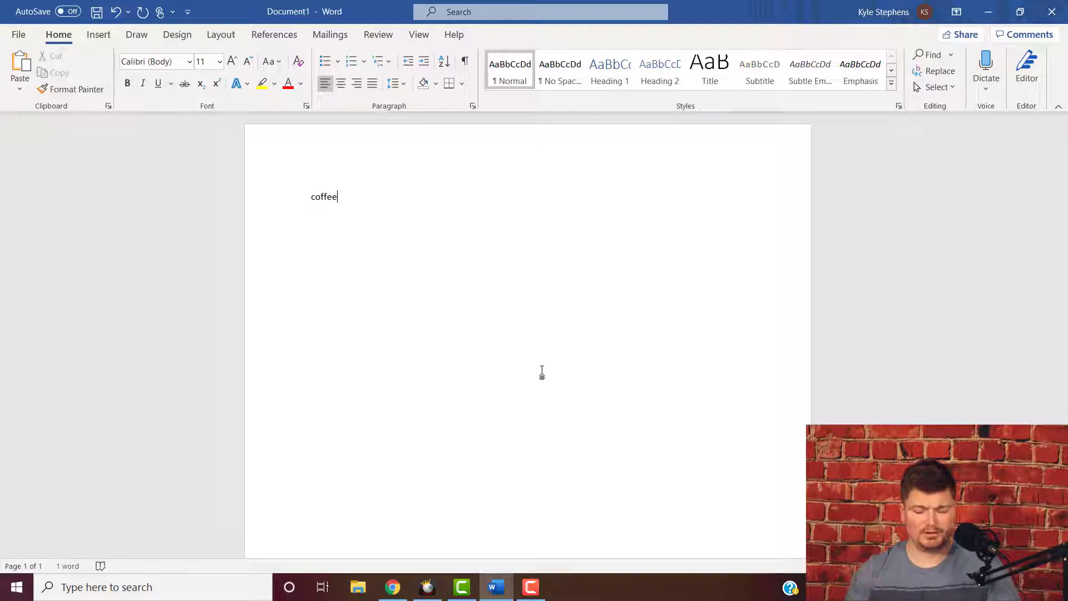
{"action": "key", "text": "Return"}
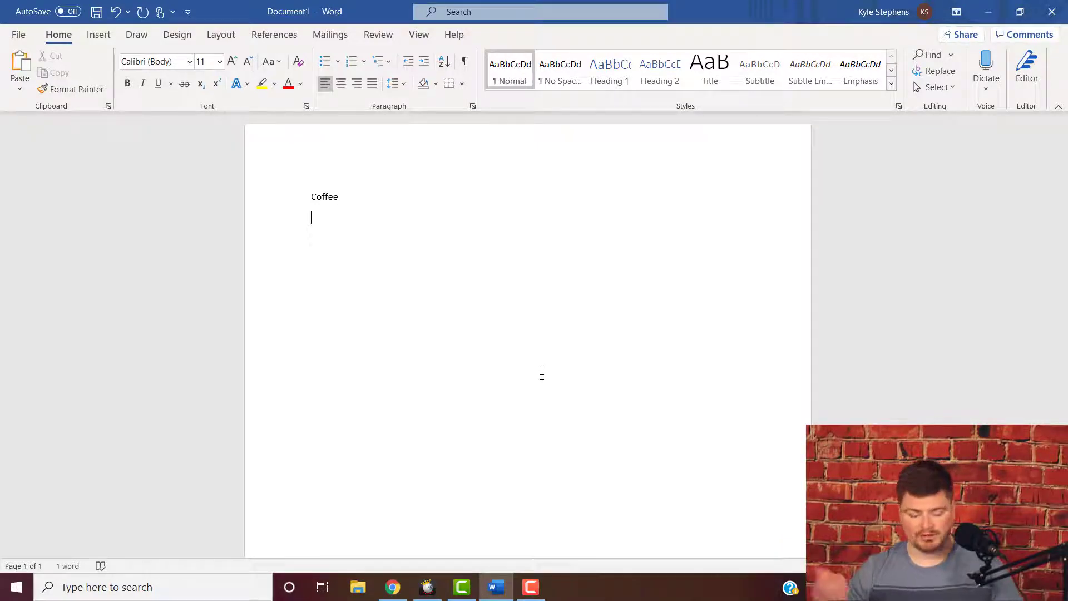
{"action": "type", "text": "like the ta"}
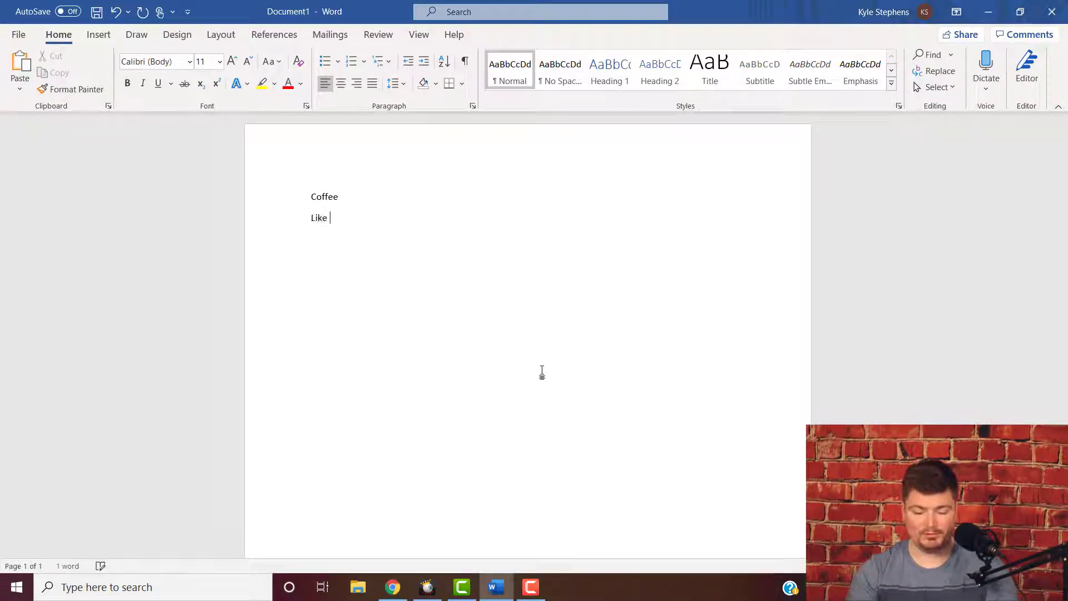
{"action": "type", "text": "ste"}
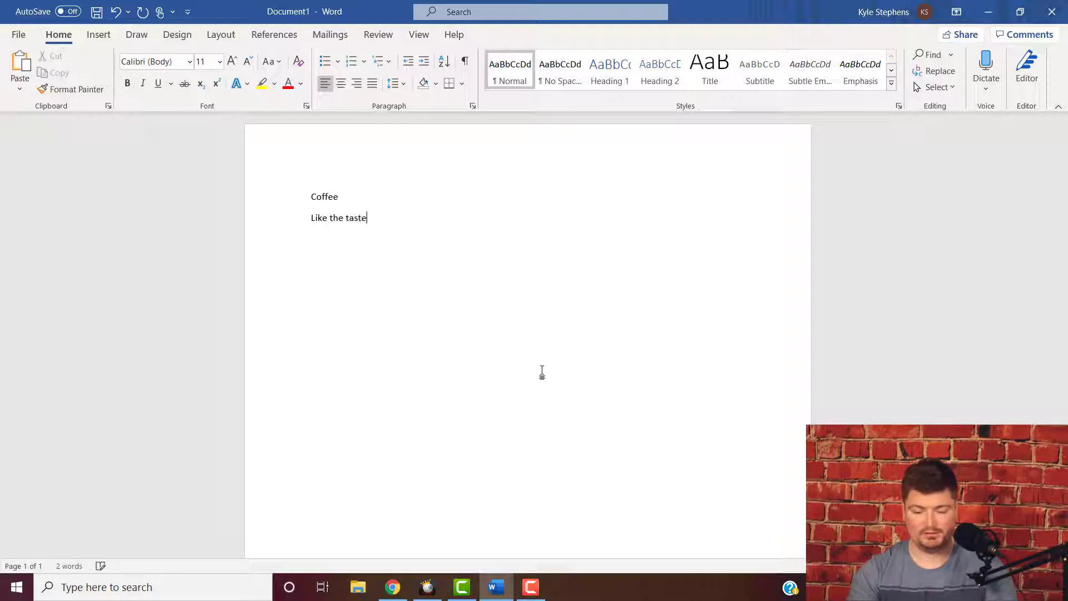
{"action": "key", "text": "Return"}
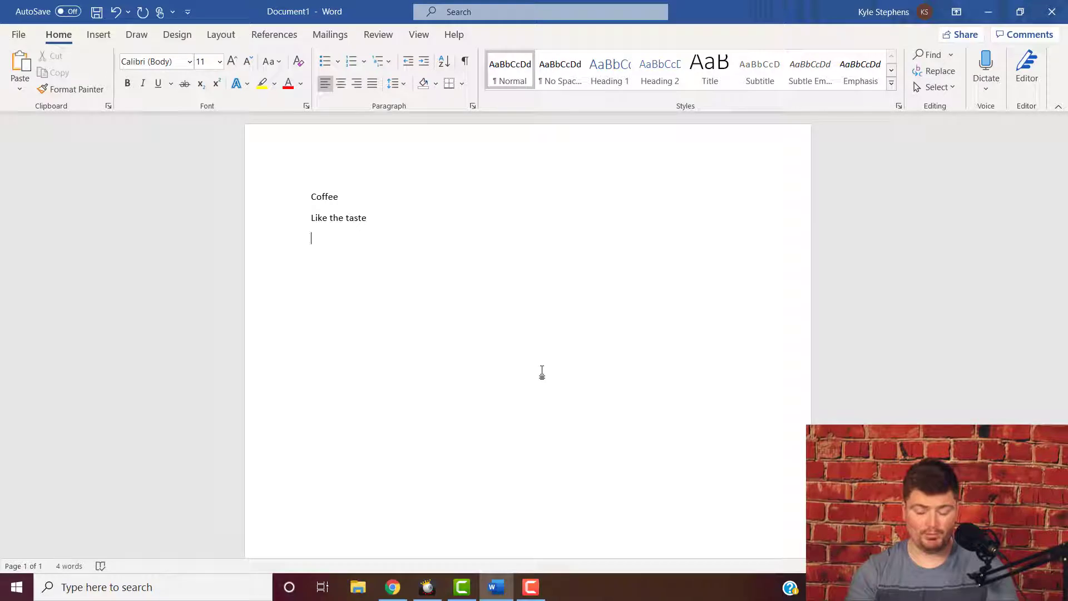
{"action": "type", "text": "Hot beverage"}
{"action": "key", "text": "Return"}
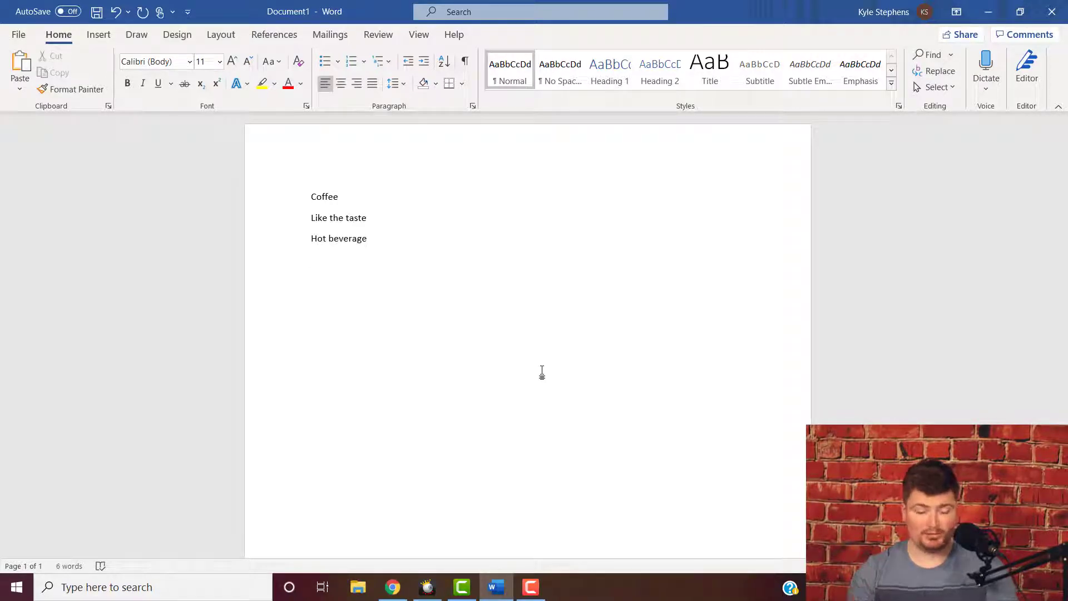
Step: Add the lines "Daily ritual" and "Need caffeine" below "Hot beverage", ending with a new empty line
{"action": "type", "text": "dark"}
{"action": "key", "text": "BackSpace"}
{"action": "key", "text": "BackSpace"}
{"action": "key", "text": "BackSpace"}
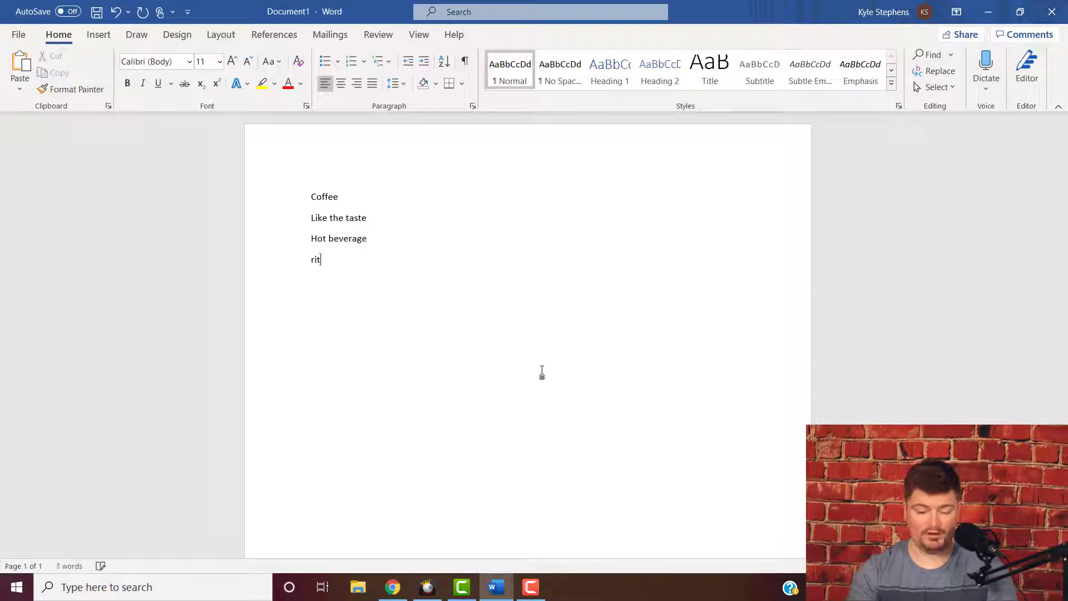
{"action": "type", "text": "aily ritual"}
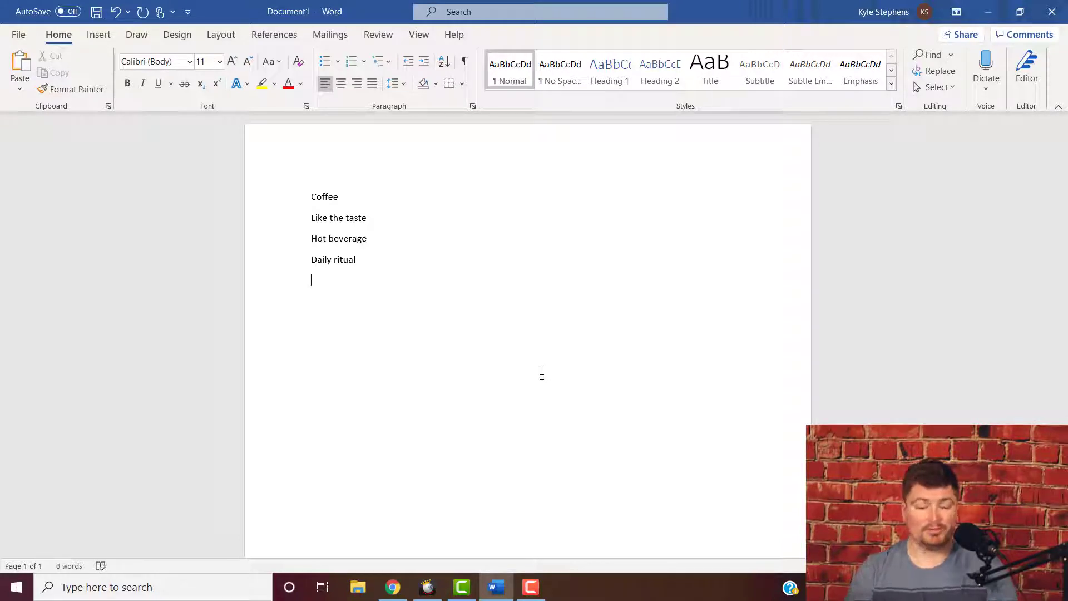
{"action": "key", "text": "Return"}
{"action": "type", "text": "Need caffeine"}
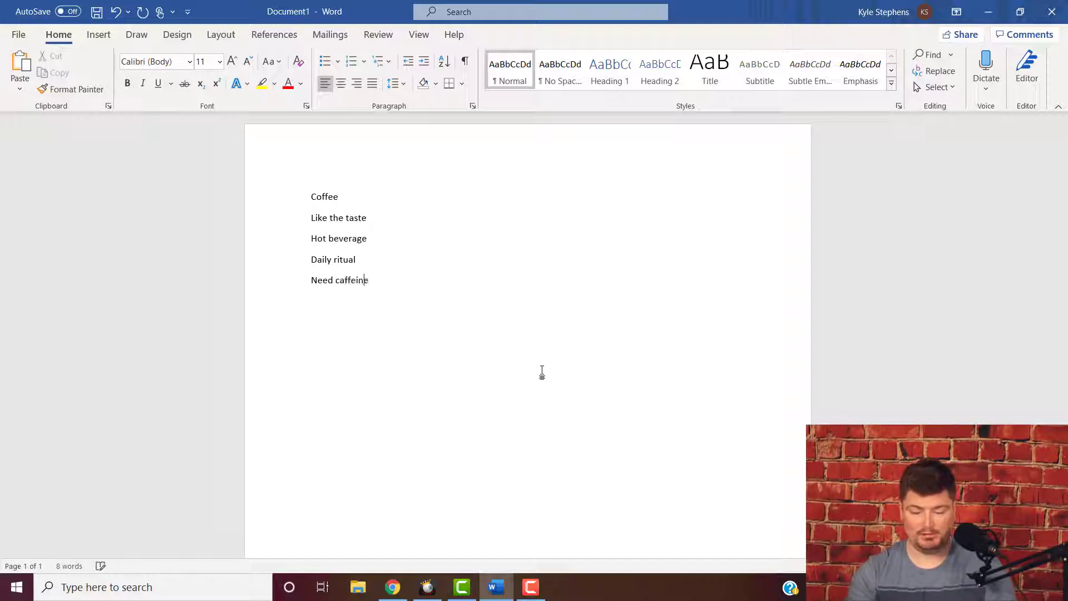
{"action": "key", "text": "Return"}
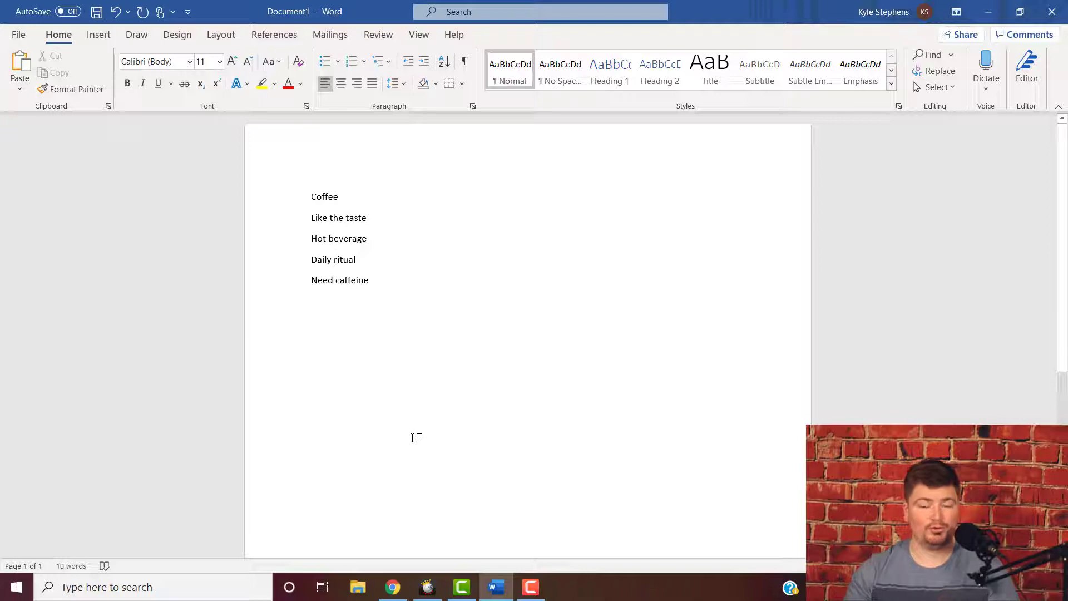
Step: Switch to the Amazon coffee search results in Chrome and start the account login in the Helium 10 extension
{"action": "mouse_move", "coordinate": [392, 587]}
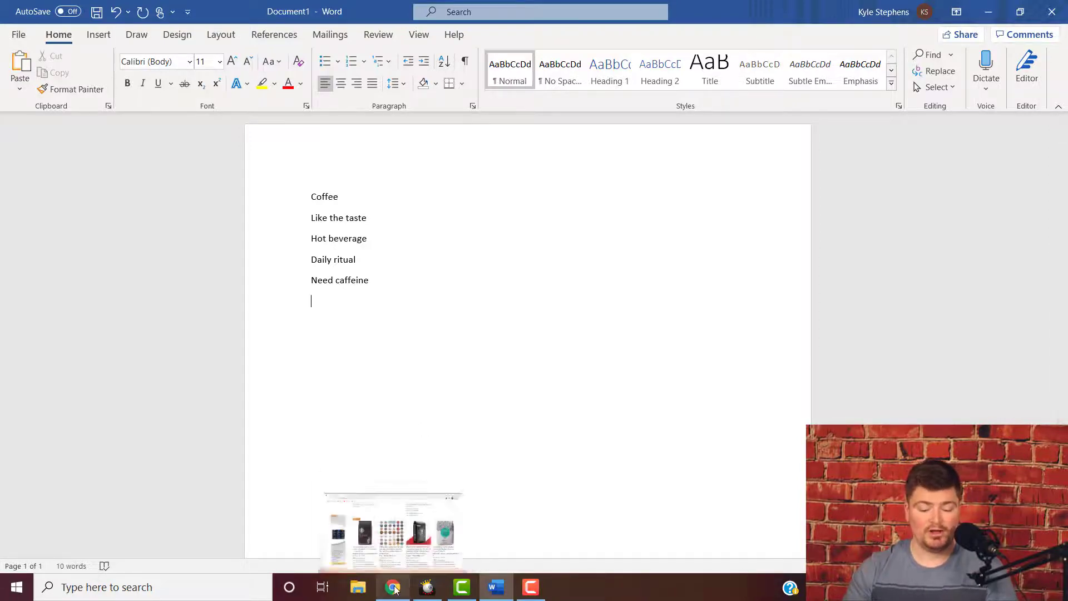
{"action": "left_click", "coordinate": [468, 529]}
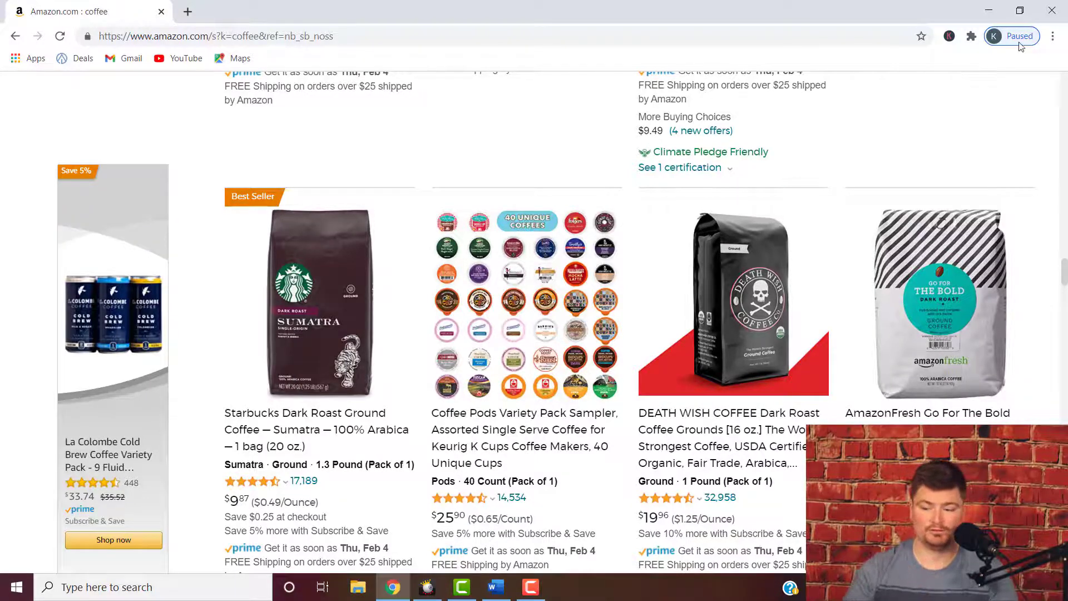
{"action": "left_click", "coordinate": [971, 36]}
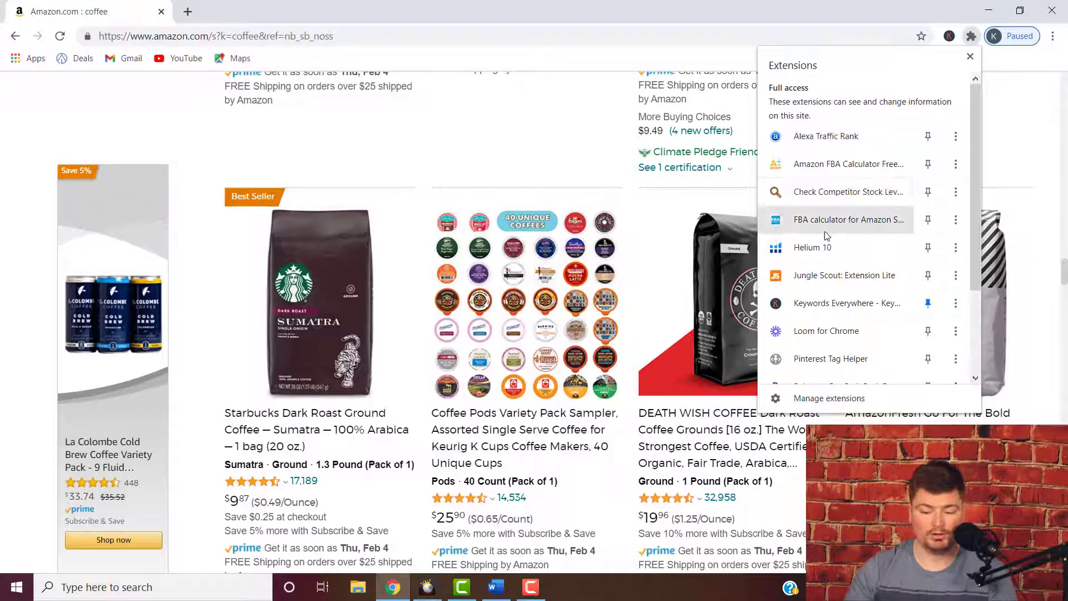
{"action": "left_click", "coordinate": [890, 247]}
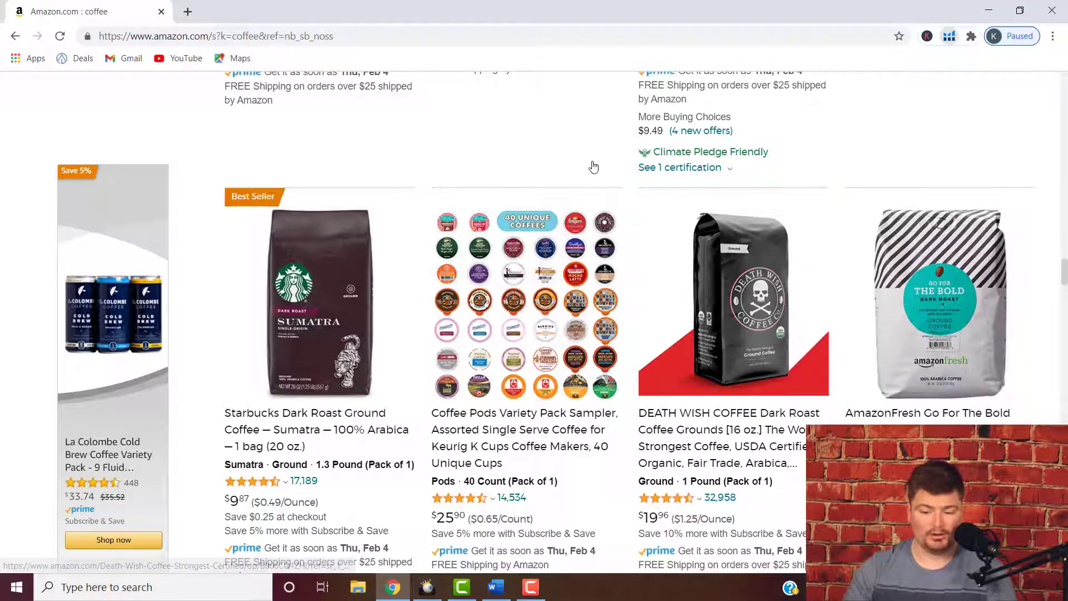
{"action": "left_click", "coordinate": [949, 36]}
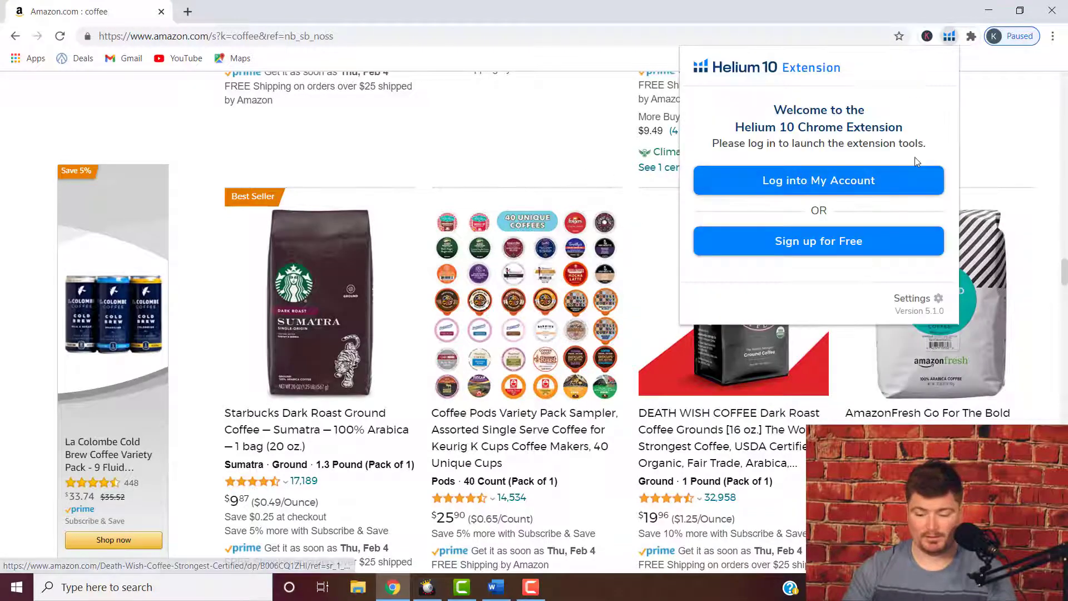
{"action": "left_click", "coordinate": [827, 187]}
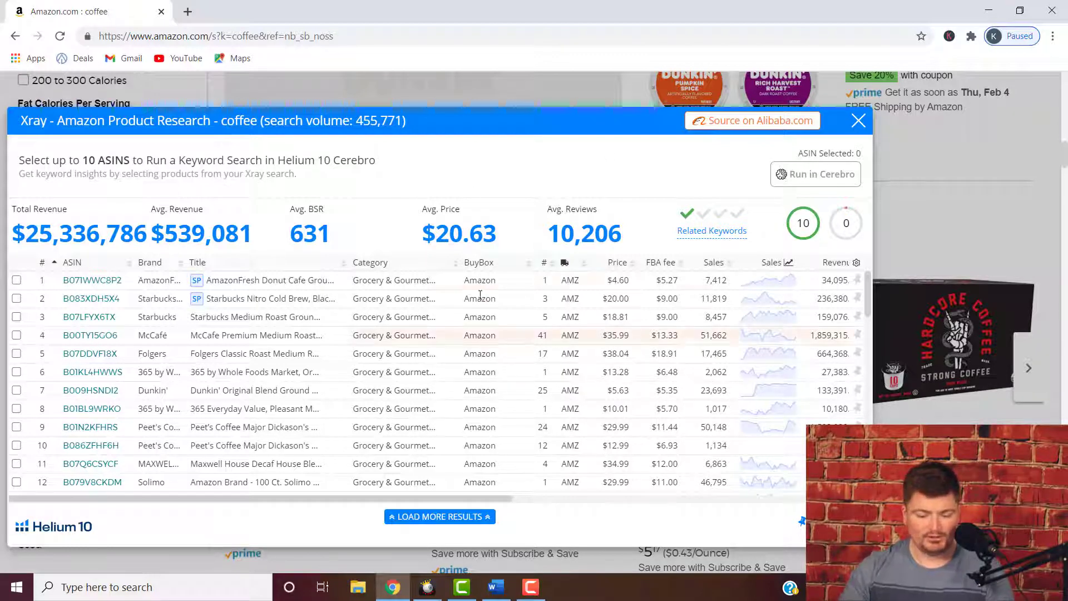
Step: Review the Helium 10 Xray product research table for coffee and close it
{"action": "scroll", "coordinate": [479, 400], "scroll_direction": "down", "scroll_amount": 4}
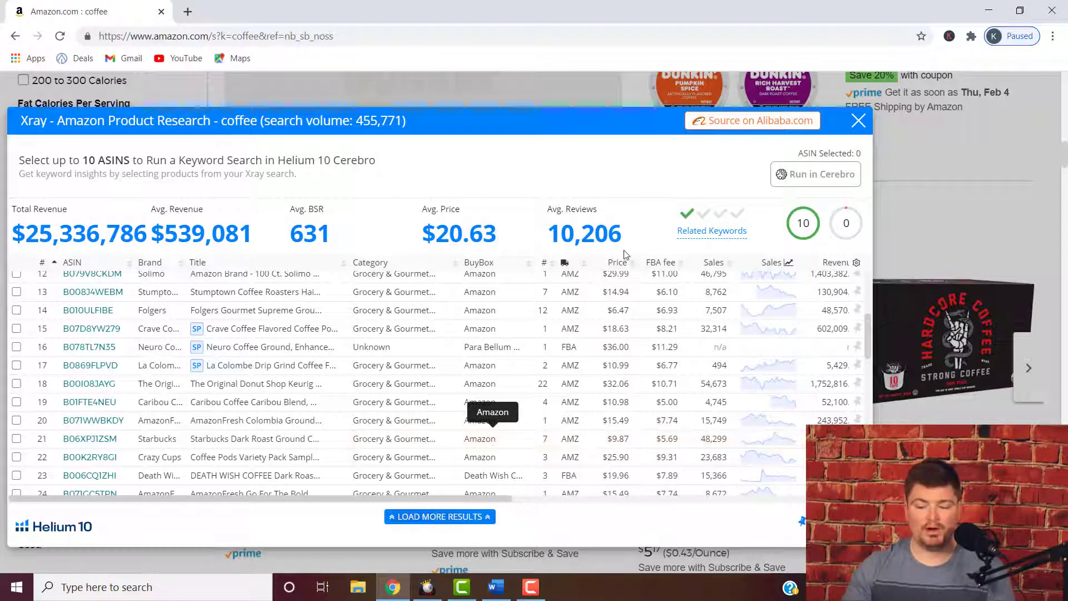
{"action": "left_click", "coordinate": [857, 122]}
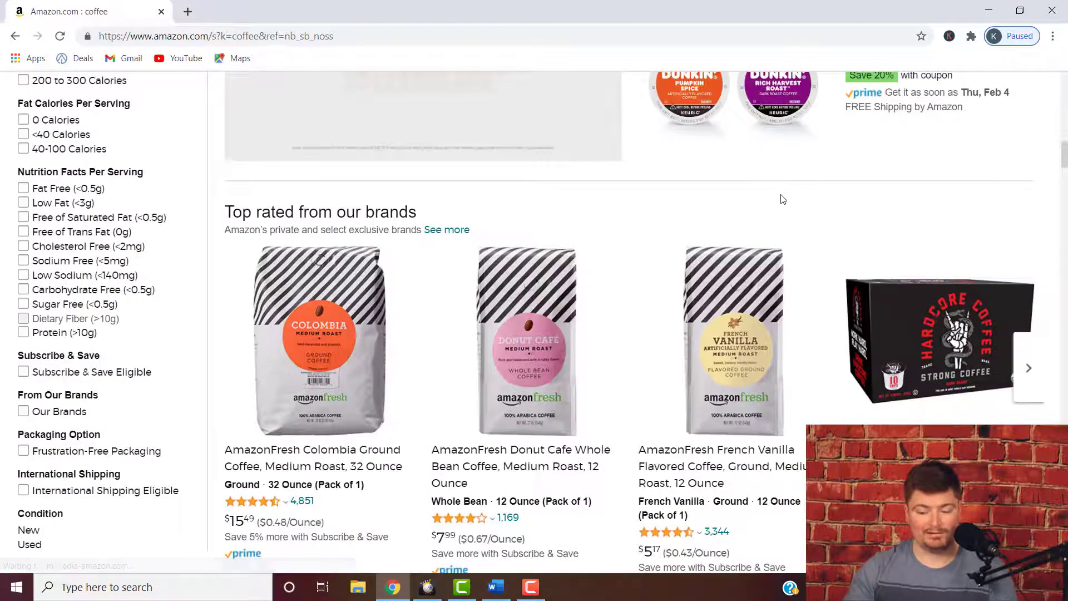
Step: Examine the star ratings and review counts of the Amazon coffee listings, including the Death Wish Coffee dark roast's rating breakdown
{"action": "scroll", "coordinate": [784, 198], "scroll_direction": "down", "scroll_amount": 6}
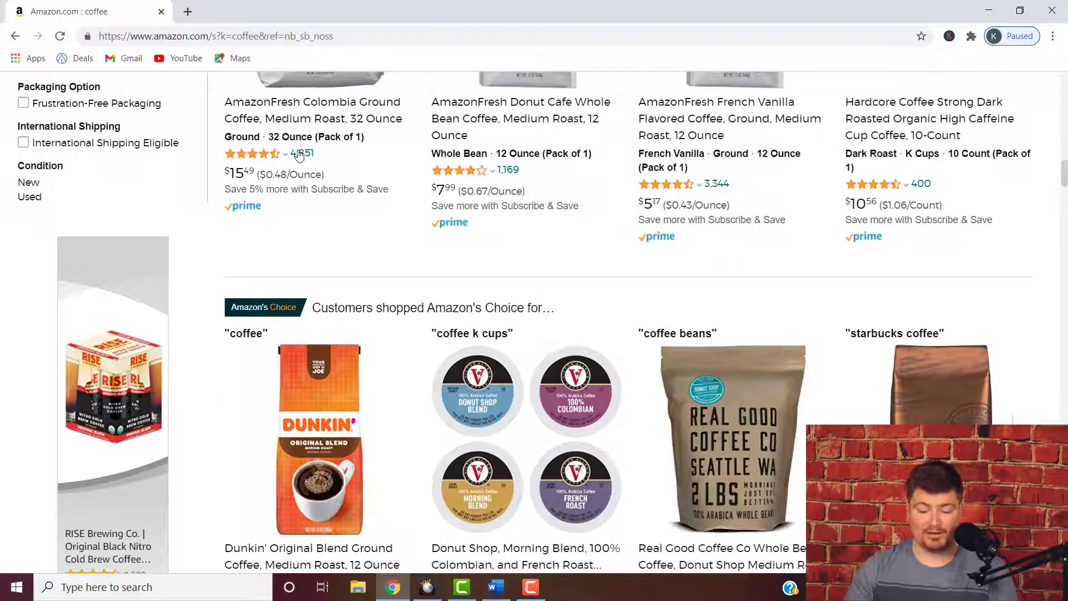
{"action": "scroll", "coordinate": [835, 191], "scroll_direction": "down", "scroll_amount": 1}
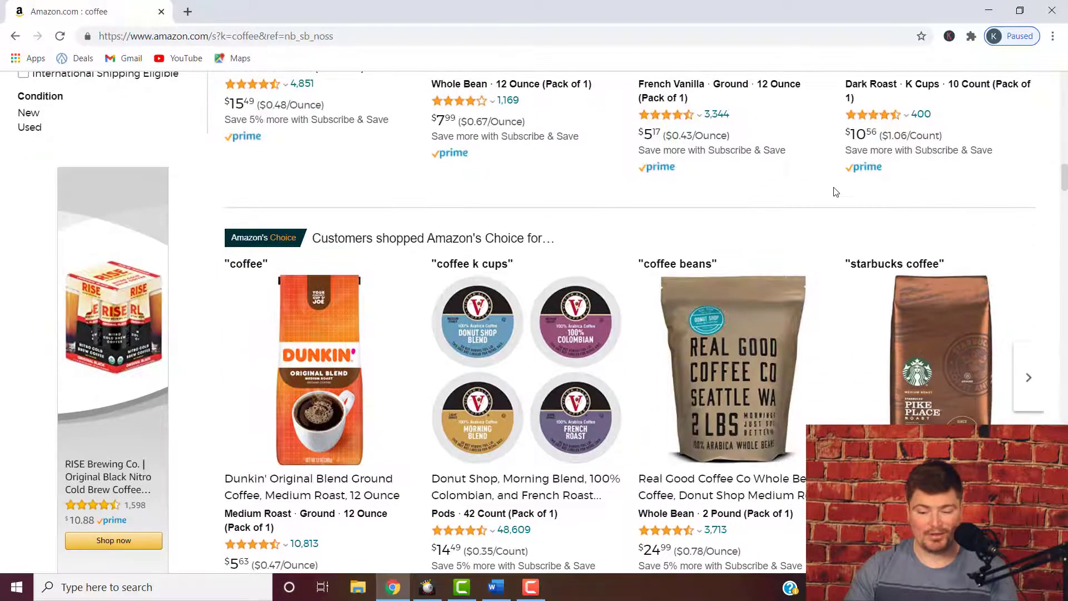
{"action": "scroll", "coordinate": [779, 241], "scroll_direction": "up", "scroll_amount": 4}
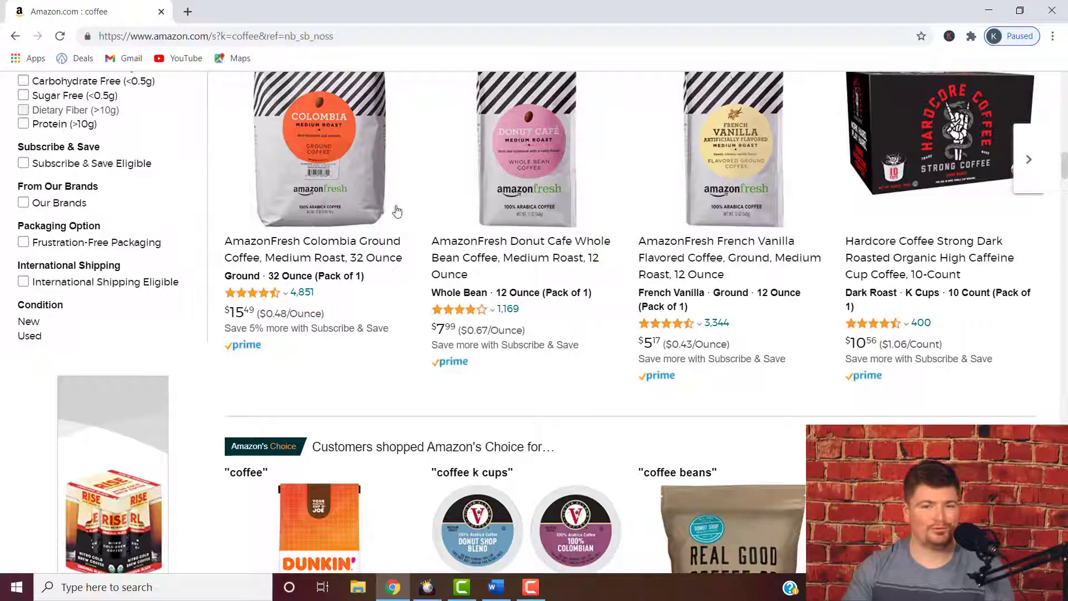
{"action": "scroll", "coordinate": [535, 288], "scroll_direction": "down", "scroll_amount": 5}
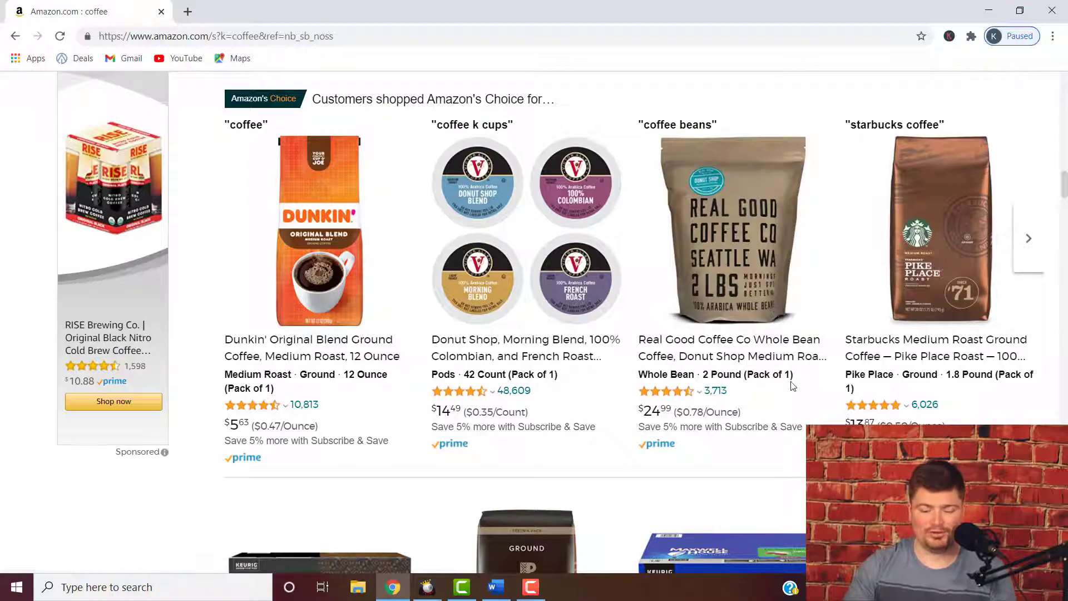
{"action": "scroll", "coordinate": [796, 377], "scroll_direction": "up", "scroll_amount": 7}
{"action": "scroll", "coordinate": [877, 365], "scroll_direction": "up", "scroll_amount": 1}
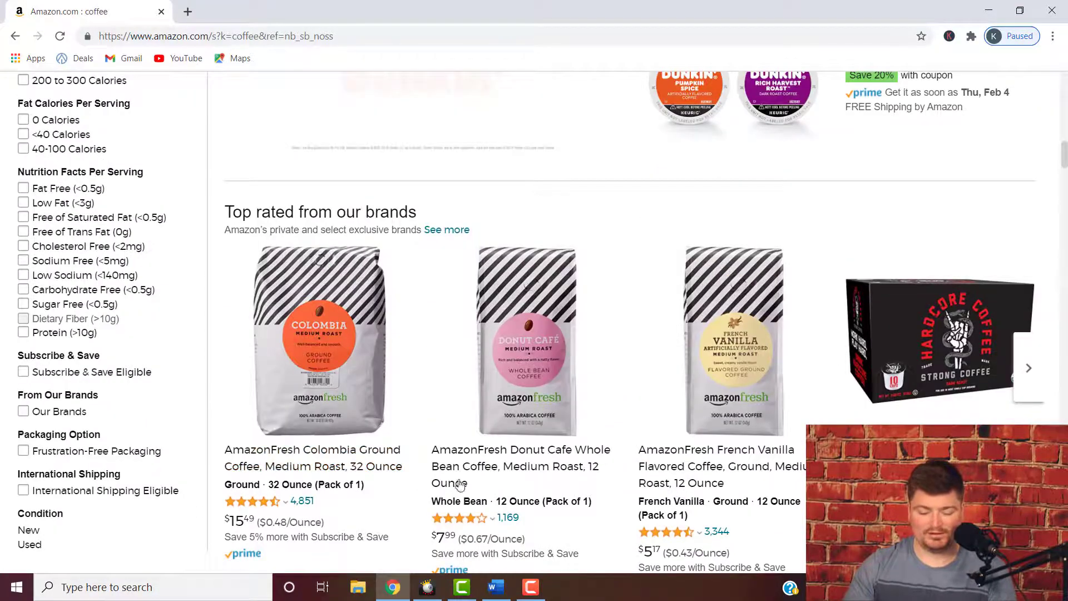
{"action": "scroll", "coordinate": [733, 460], "scroll_direction": "down", "scroll_amount": 7}
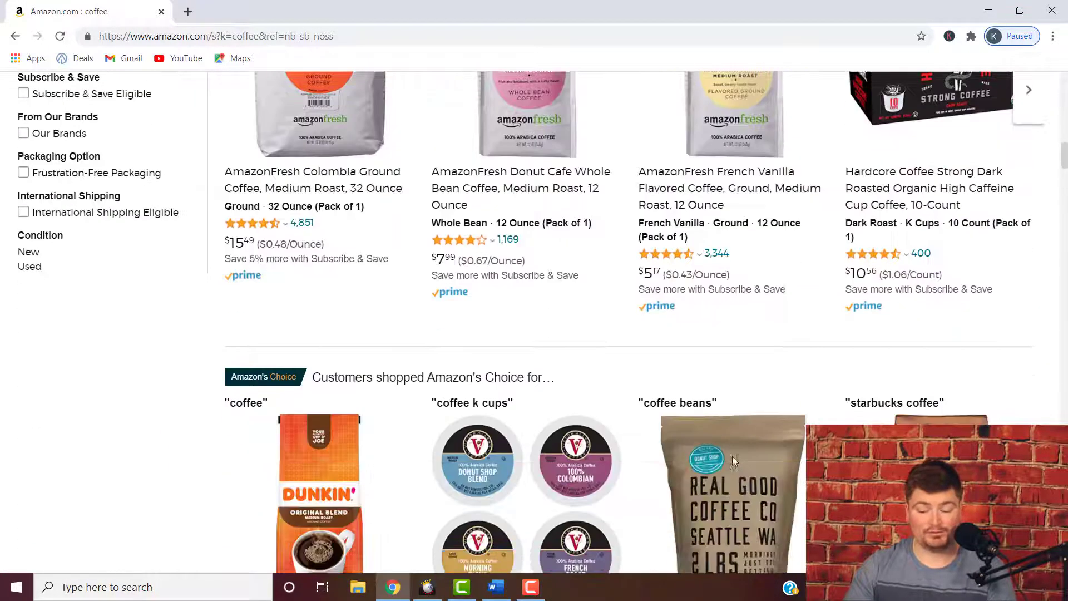
{"action": "scroll", "coordinate": [734, 460], "scroll_direction": "down", "scroll_amount": 3}
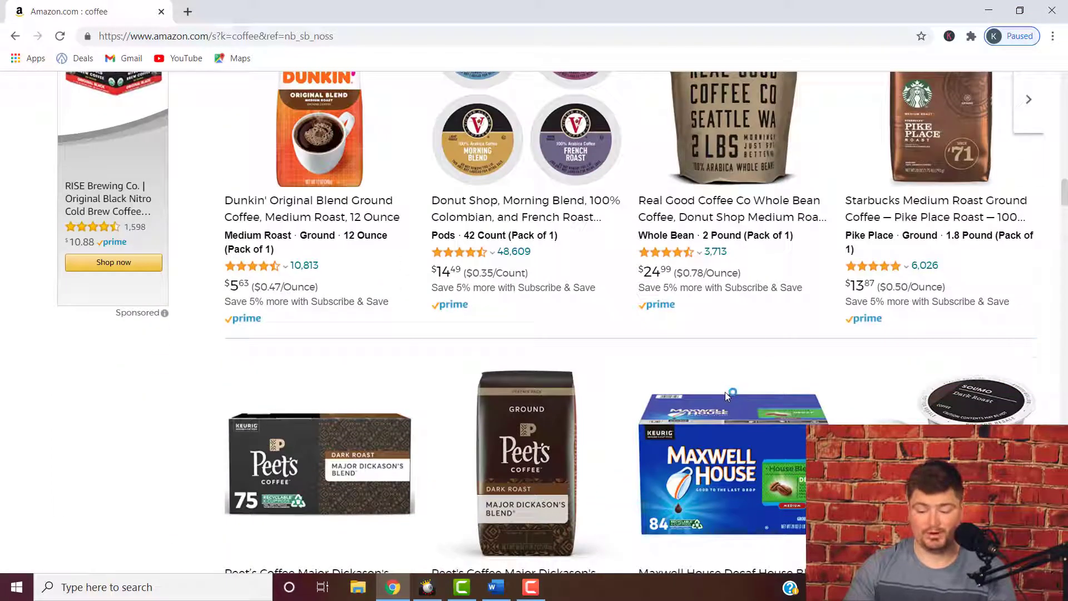
{"action": "scroll", "coordinate": [723, 392], "scroll_direction": "down", "scroll_amount": 4}
{"action": "scroll", "coordinate": [498, 386], "scroll_direction": "down", "scroll_amount": 12}
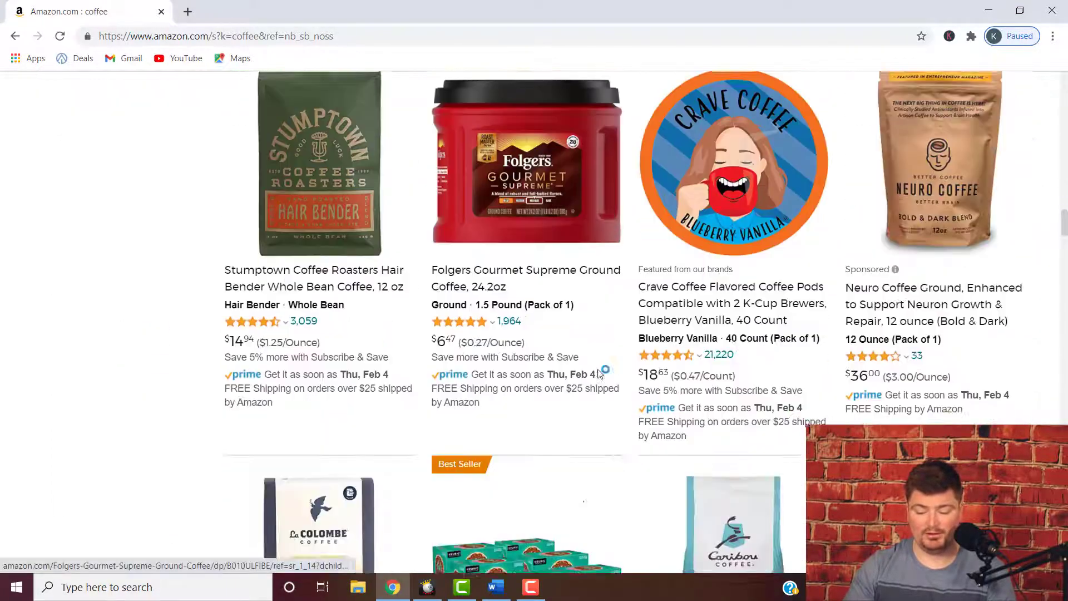
{"action": "scroll", "coordinate": [648, 381], "scroll_direction": "down", "scroll_amount": 7}
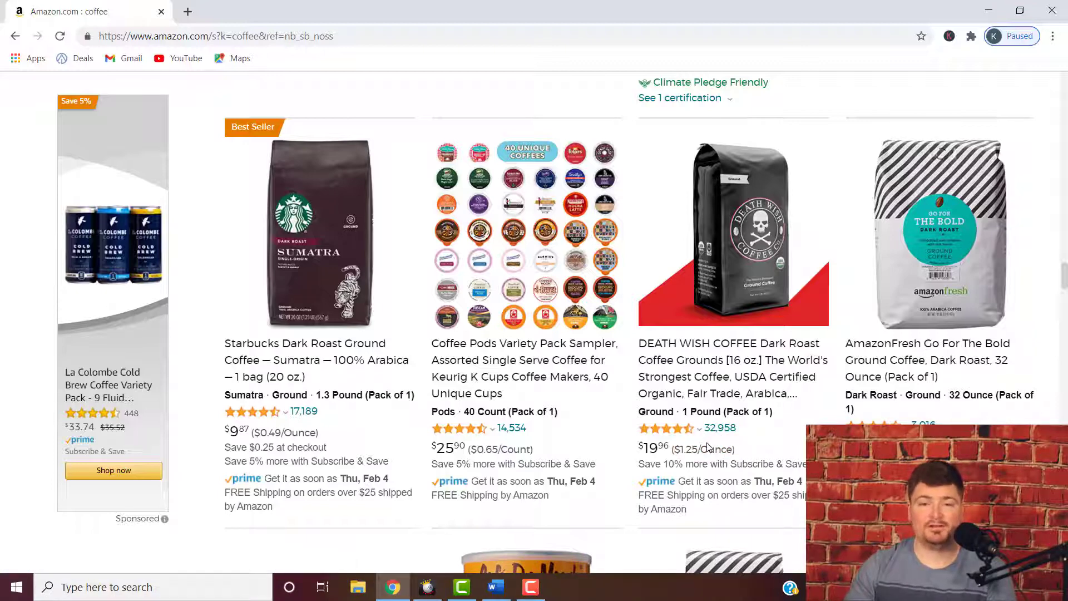
{"action": "mouse_move", "coordinate": [691, 430]}
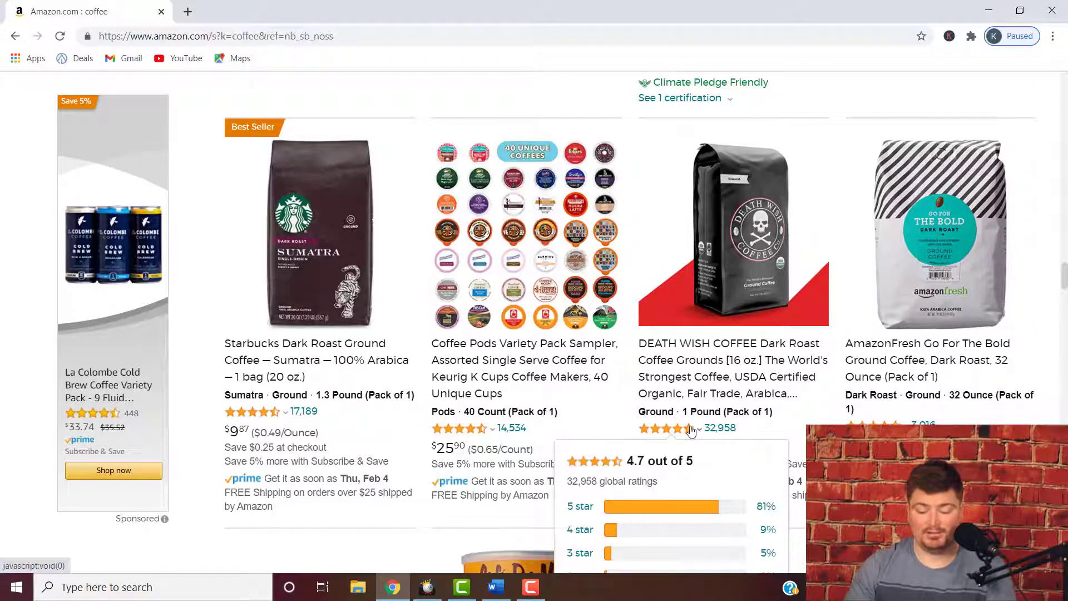